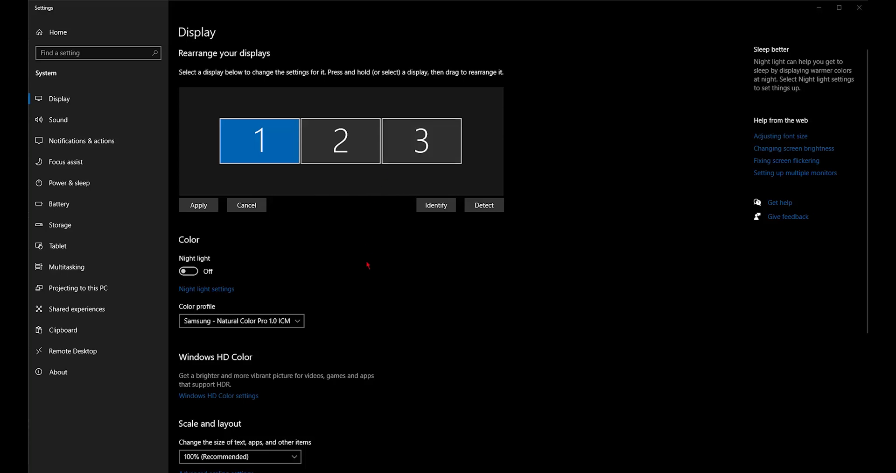
# Step: Review the display arrangement, resolution and multiple-display settings, identify the connected monitors, and minimize the Settings window
pyautogui.scroll(-5, 368, 293)
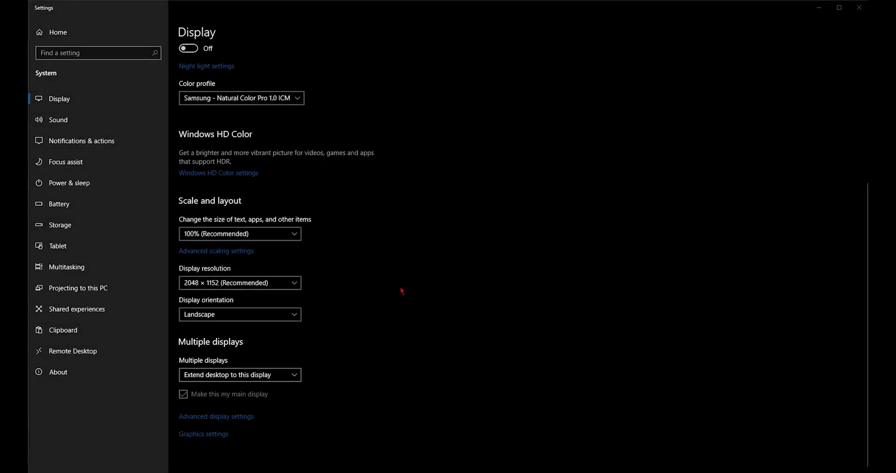
pyautogui.scroll(5, 400, 294)
pyautogui.click(434, 206)
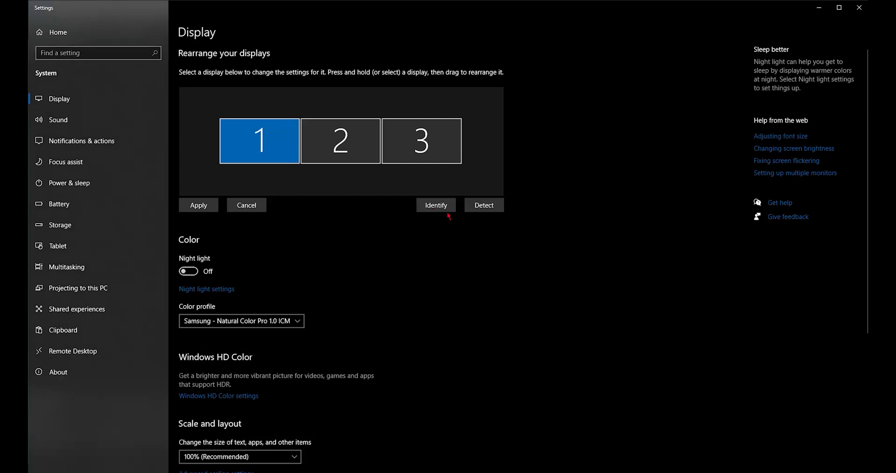
pyautogui.click(815, 8)
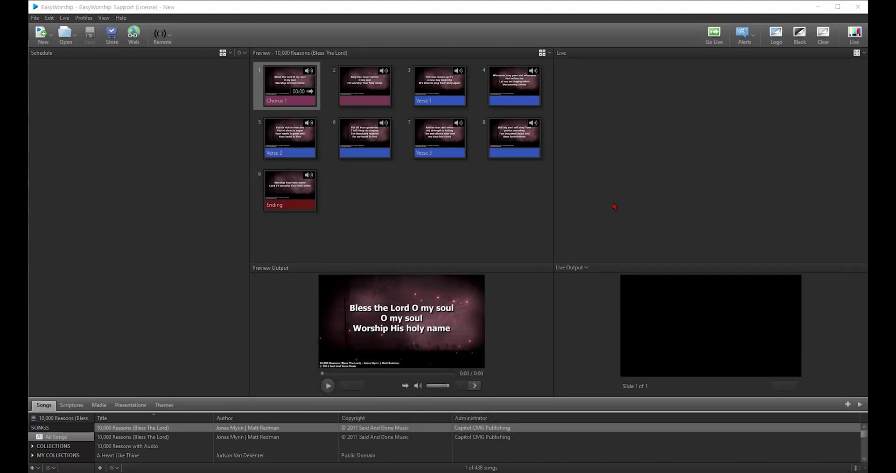
# Step: In the EasyWorship live options, set the output monitor to Monitor 1 (Secondary)
pyautogui.click(50, 20)
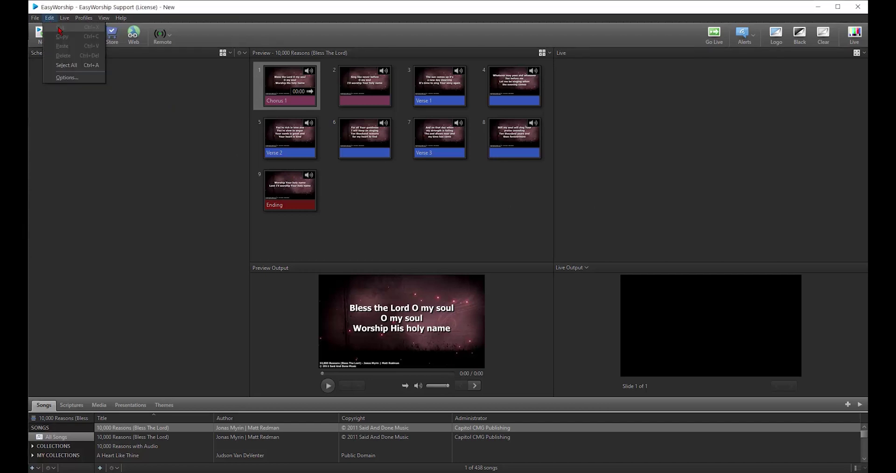
pyautogui.click(80, 78)
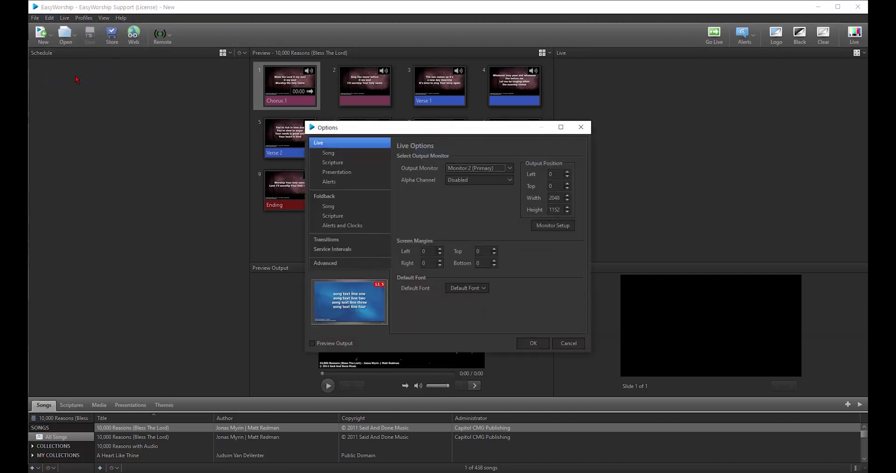
pyautogui.click(510, 168)
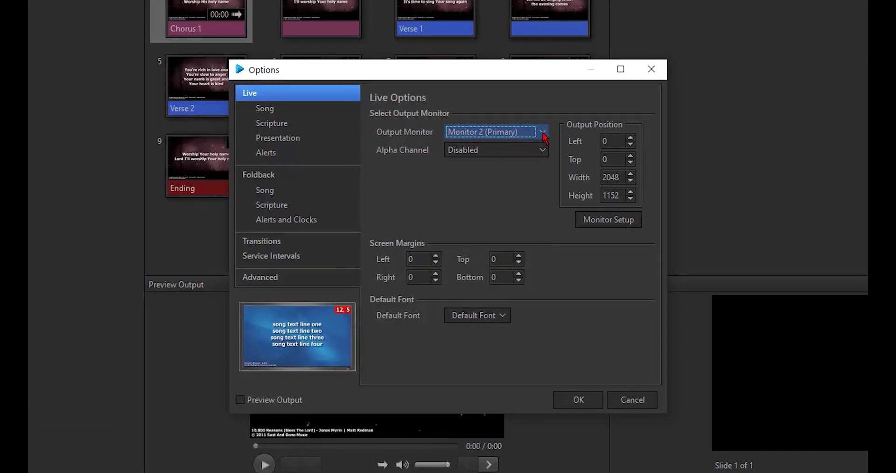
pyautogui.click(543, 132)
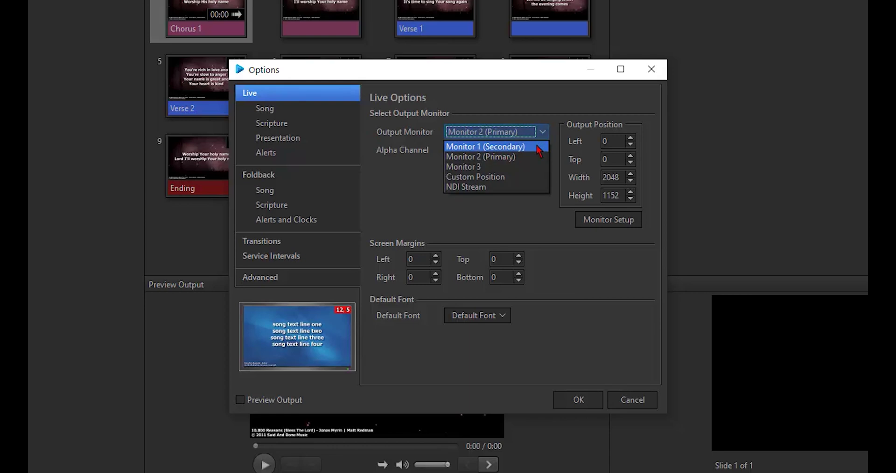
pyautogui.click(538, 146)
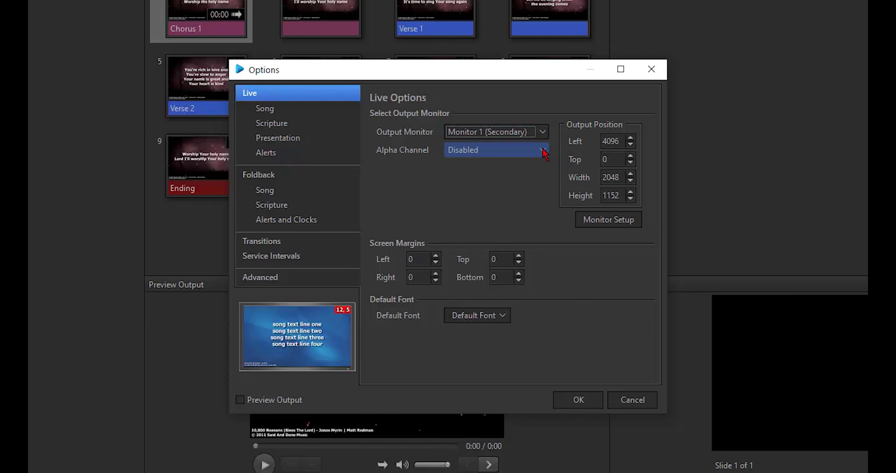
# Step: Set the live alpha channel to Monitor 3 and accept the options
pyautogui.click(544, 151)
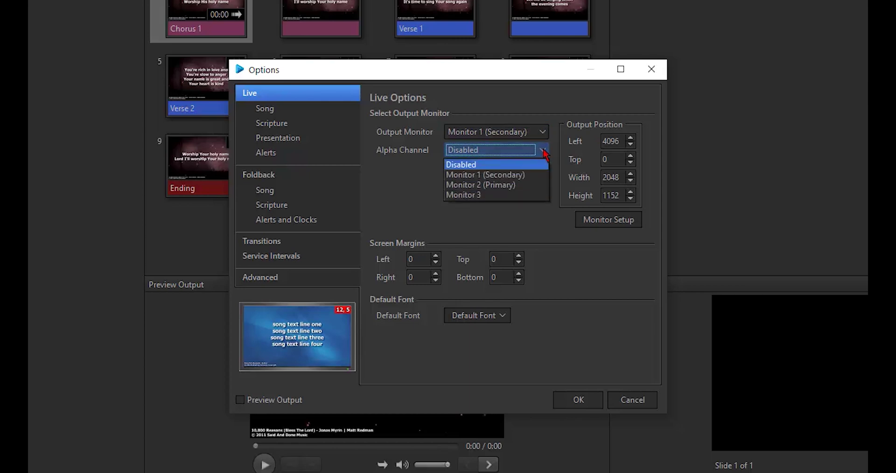
pyautogui.click(529, 195)
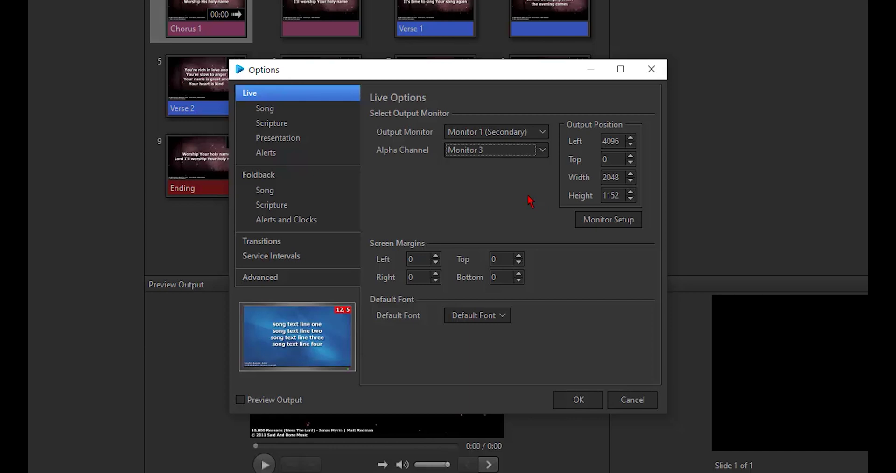
pyautogui.click(589, 401)
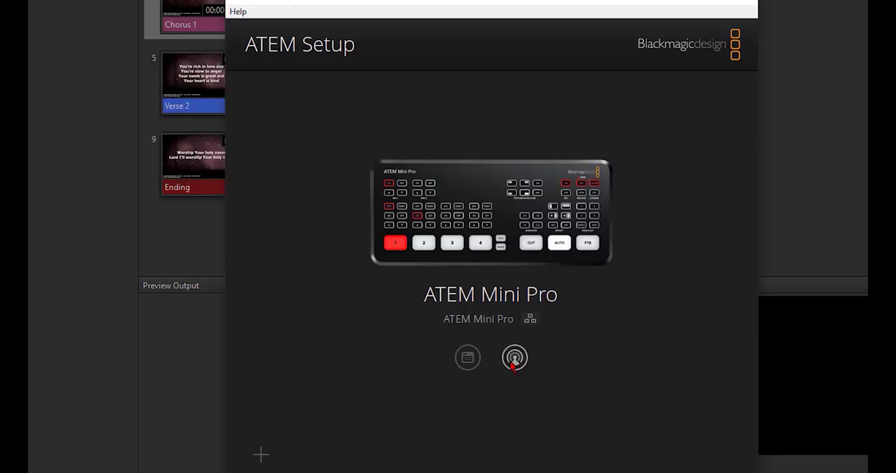
# Step: Switch to ATEM Software Control and check the input labels in its settings, especially the names of HDMI inputs 3 and 4
pyautogui.click(514, 358)
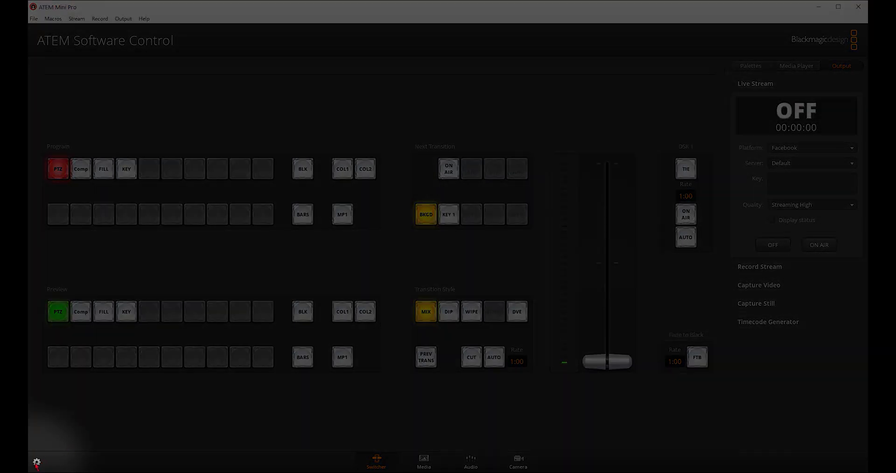
pyautogui.click(36, 462)
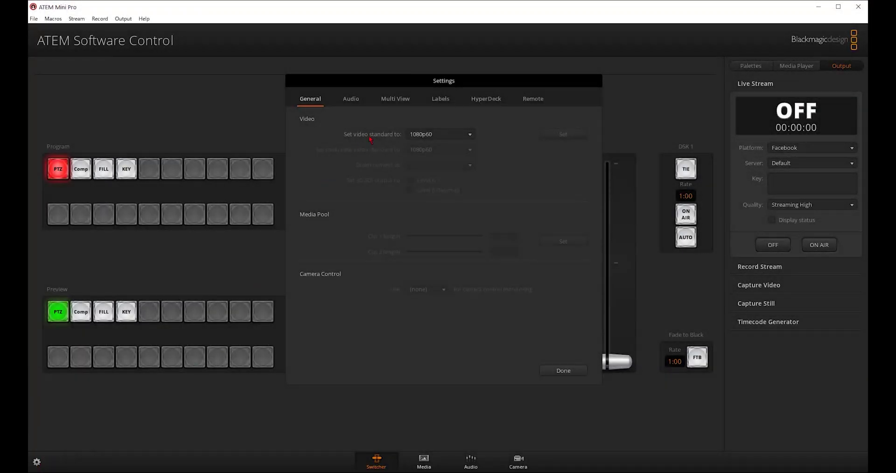
pyautogui.click(441, 99)
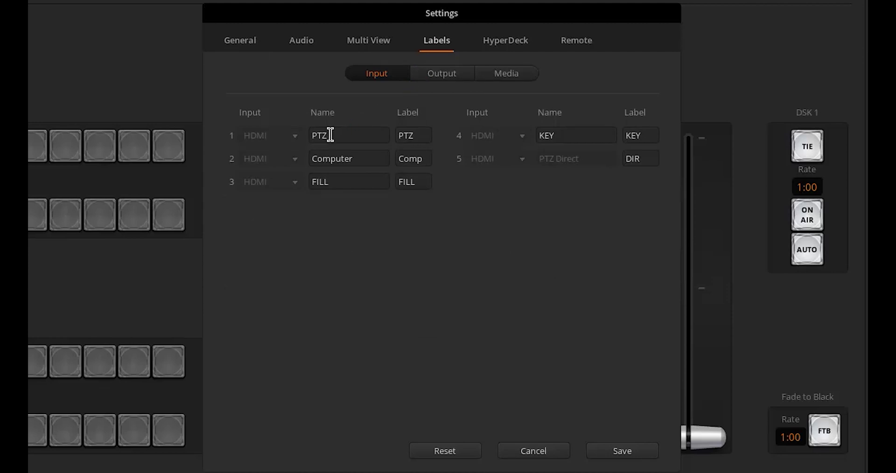
pyautogui.click(331, 182)
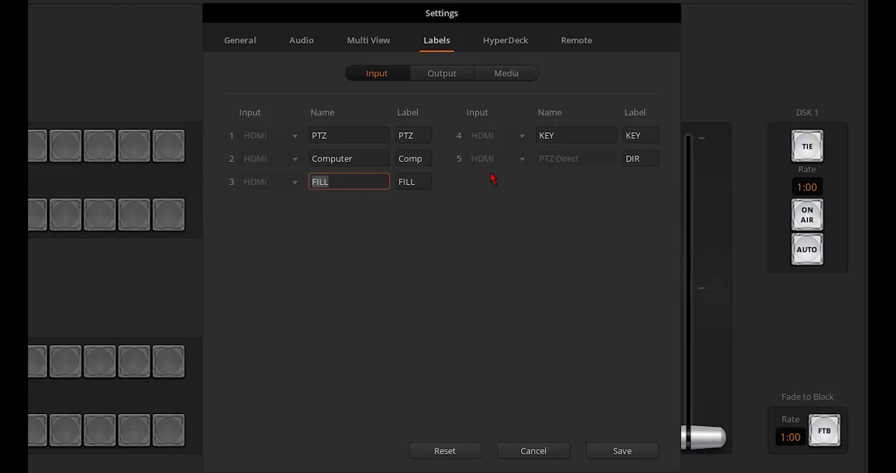
pyautogui.click(558, 134)
pyautogui.moveTo(557, 134); pyautogui.dragTo(528, 134)
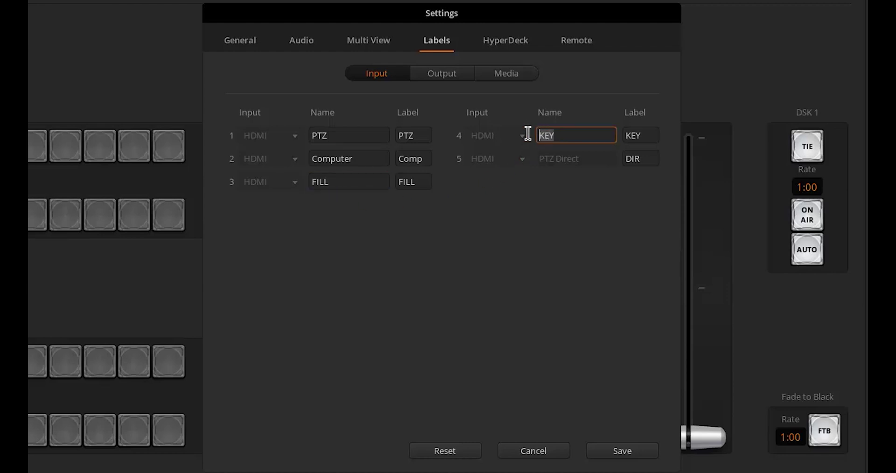
pyautogui.click(566, 138)
# Step: Check the switcher's video standard and multi view layout, then return to the input labels and save them
pyautogui.click(243, 45)
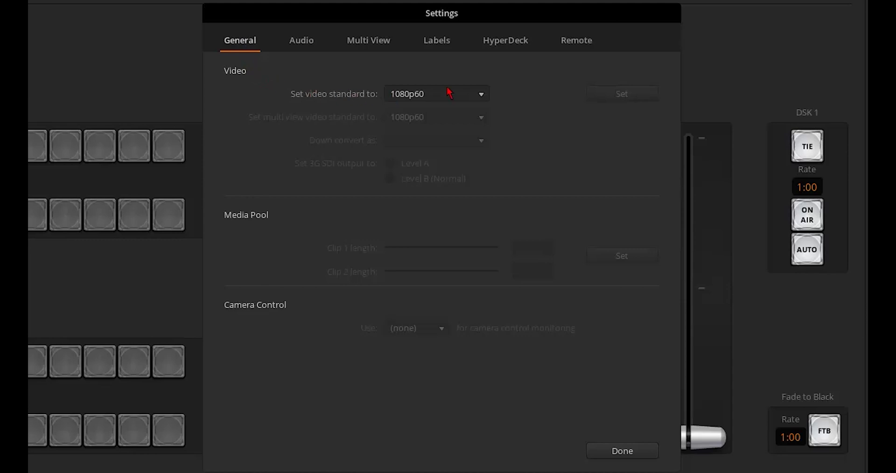
pyautogui.click(378, 44)
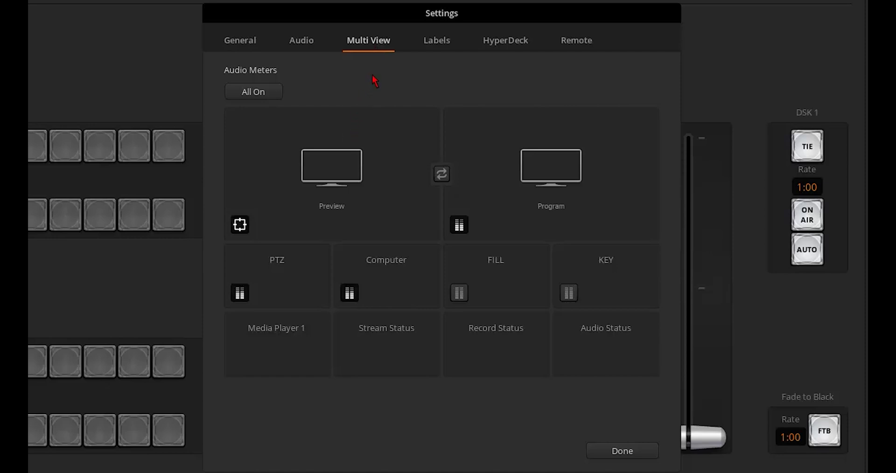
pyautogui.click(440, 46)
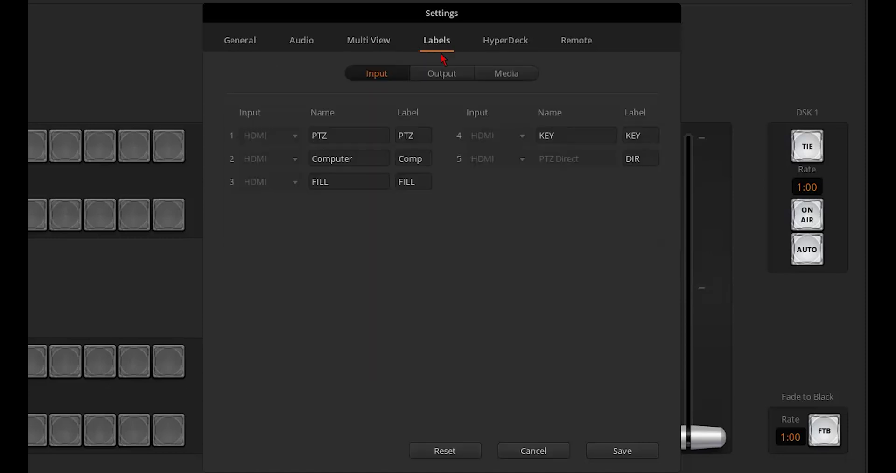
pyautogui.click(643, 452)
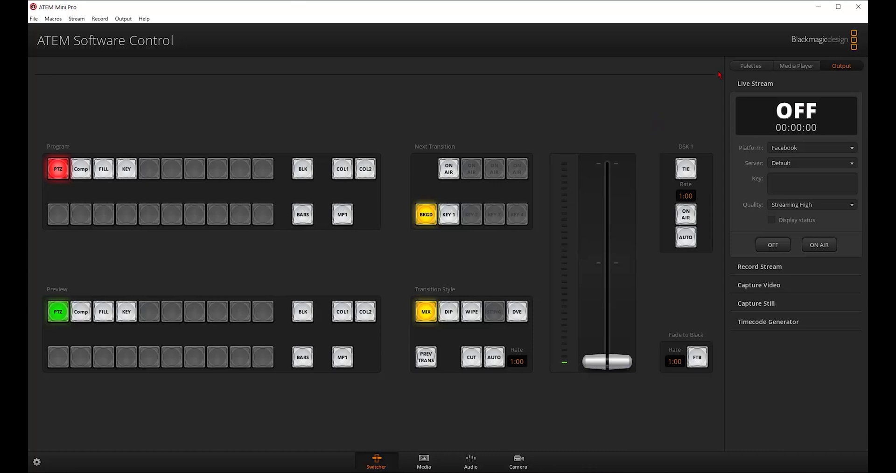
# Step: Set the luma fill source of Upstream Key 1 to FILL and its key source to KEY
pyautogui.click(751, 67)
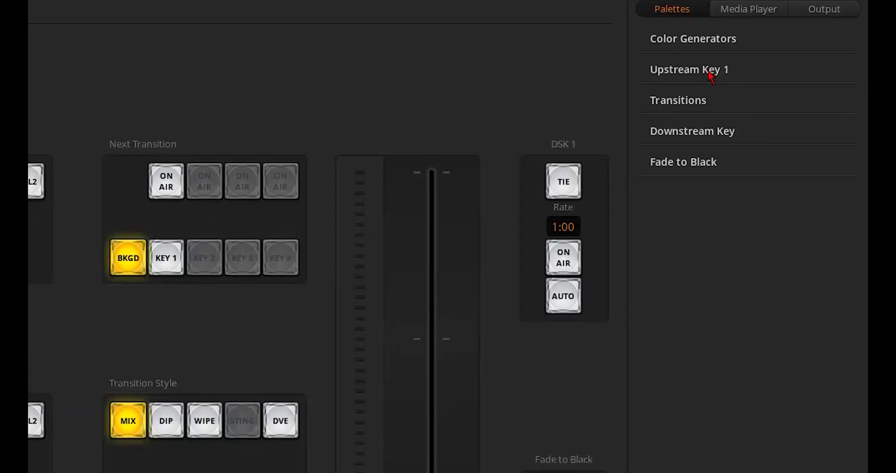
pyautogui.click(710, 70)
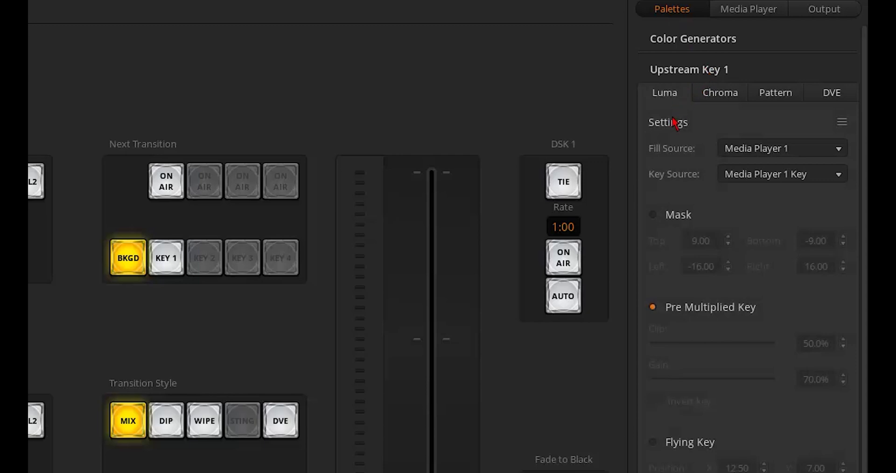
pyautogui.click(840, 150)
pyautogui.click(770, 69)
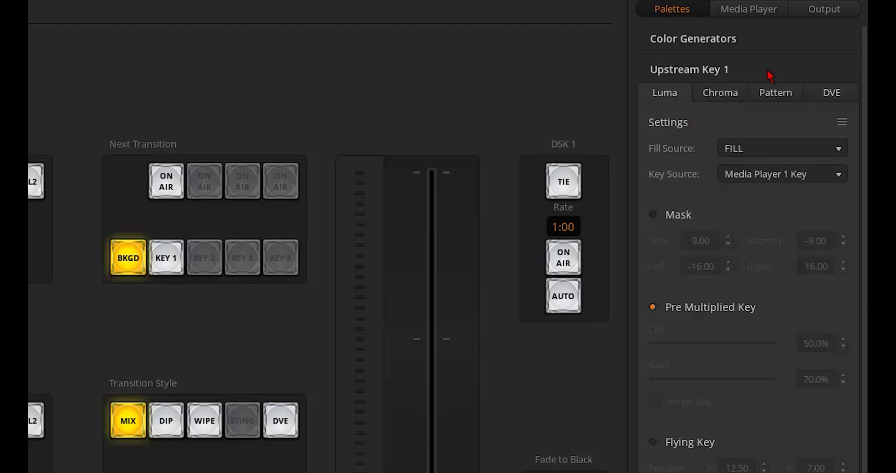
pyautogui.click(839, 174)
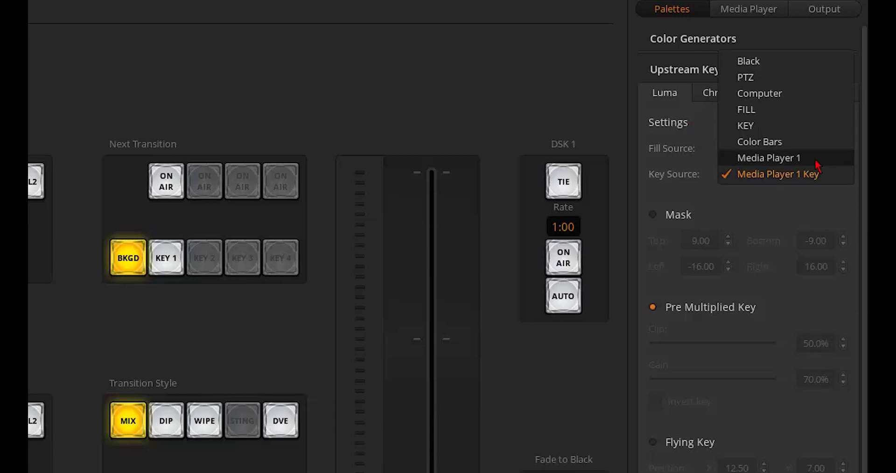
pyautogui.click(792, 127)
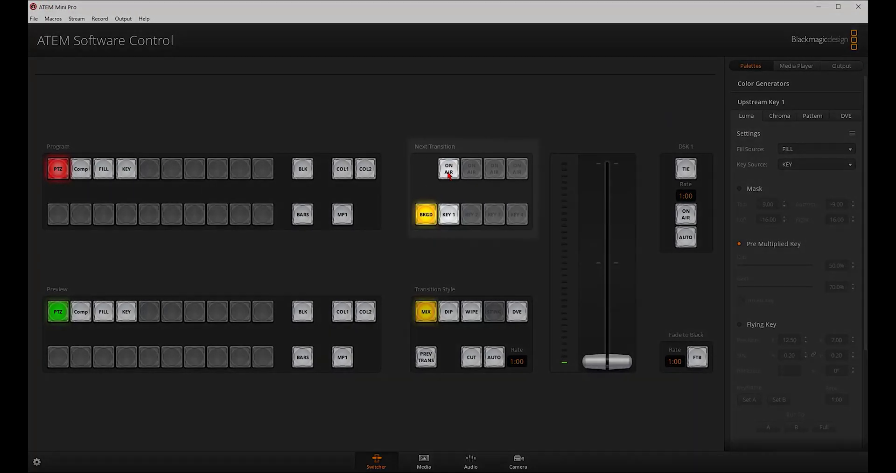
# Step: Put Upstream Key 1 on air, toggle it off, and put it back on air
pyautogui.click(449, 172)
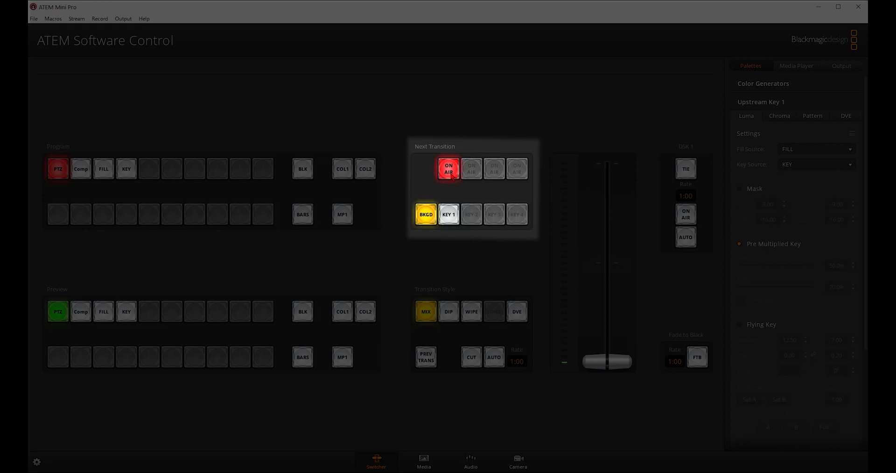
pyautogui.click(450, 173)
pyautogui.click(452, 176)
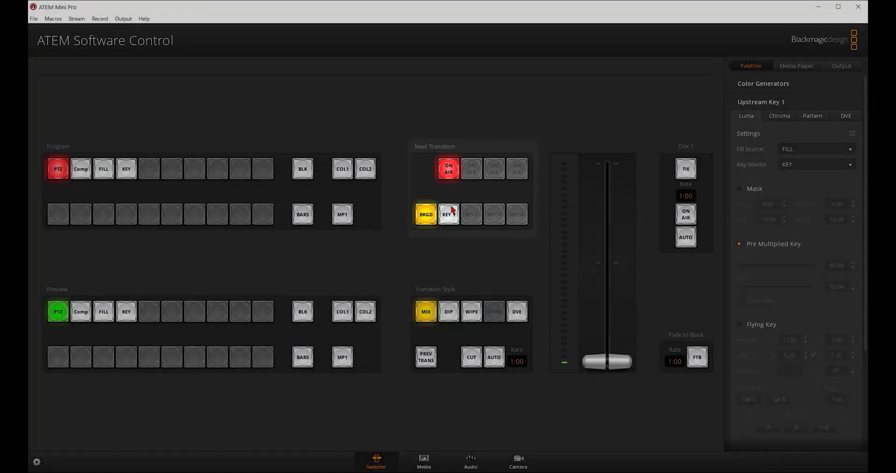